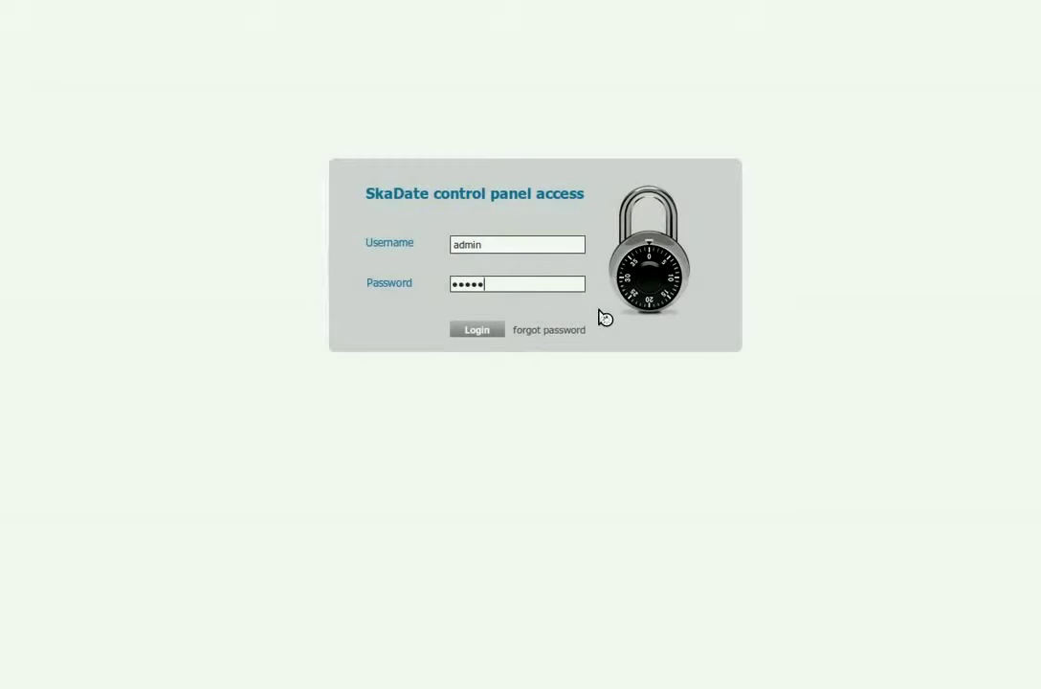
From Navigation's Documents list, start a new site document.
scroll(247, 411, down, 4)
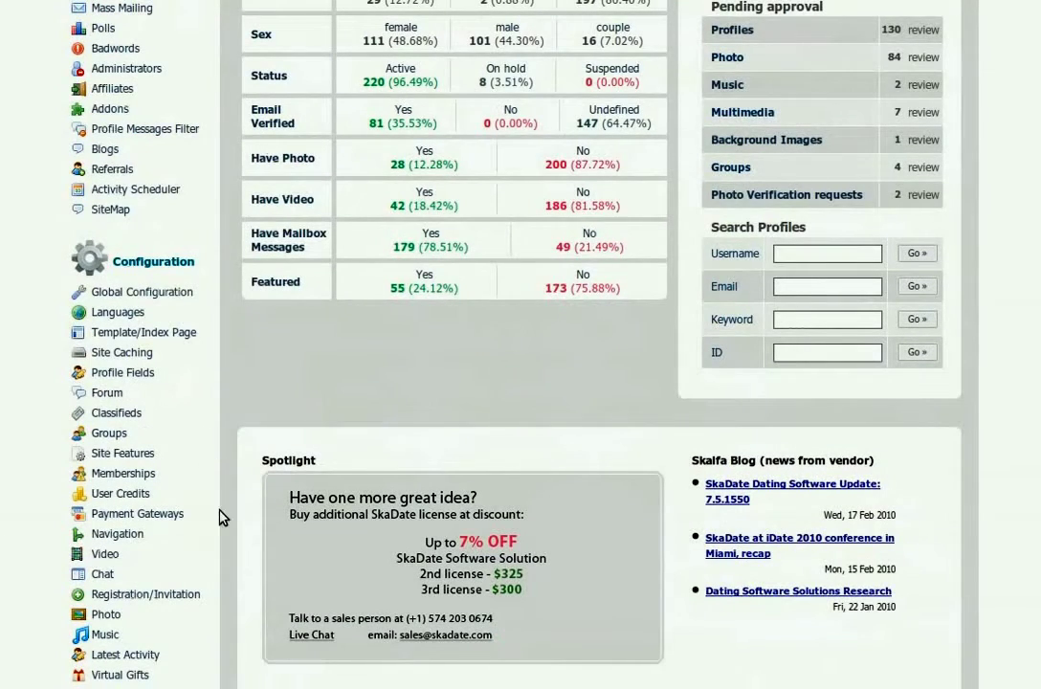
click(108, 534)
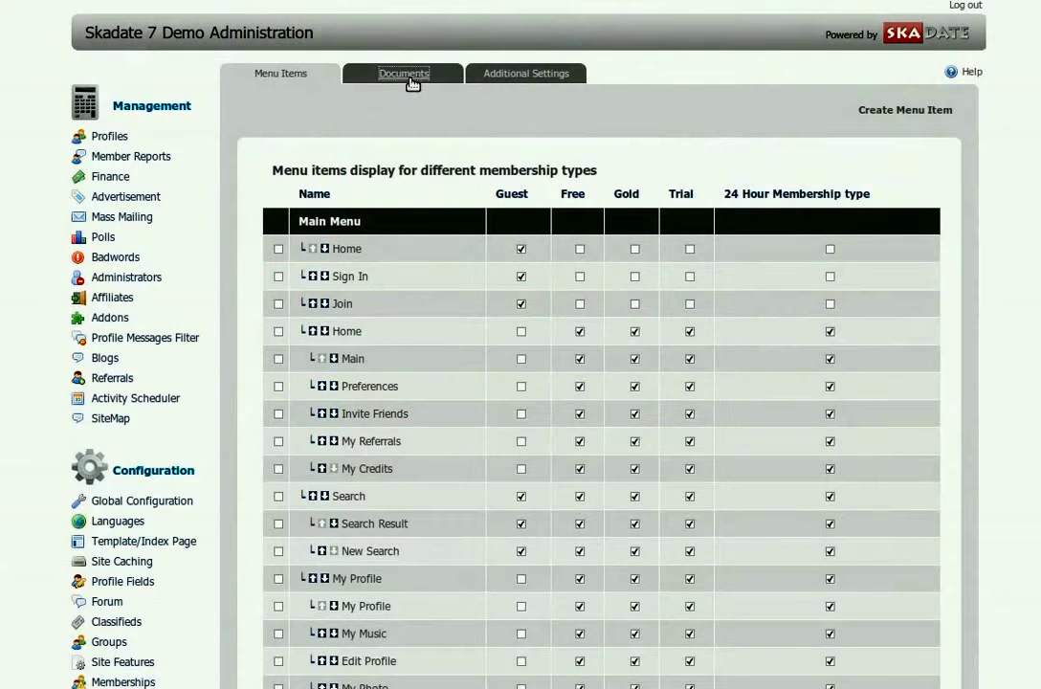
click(406, 77)
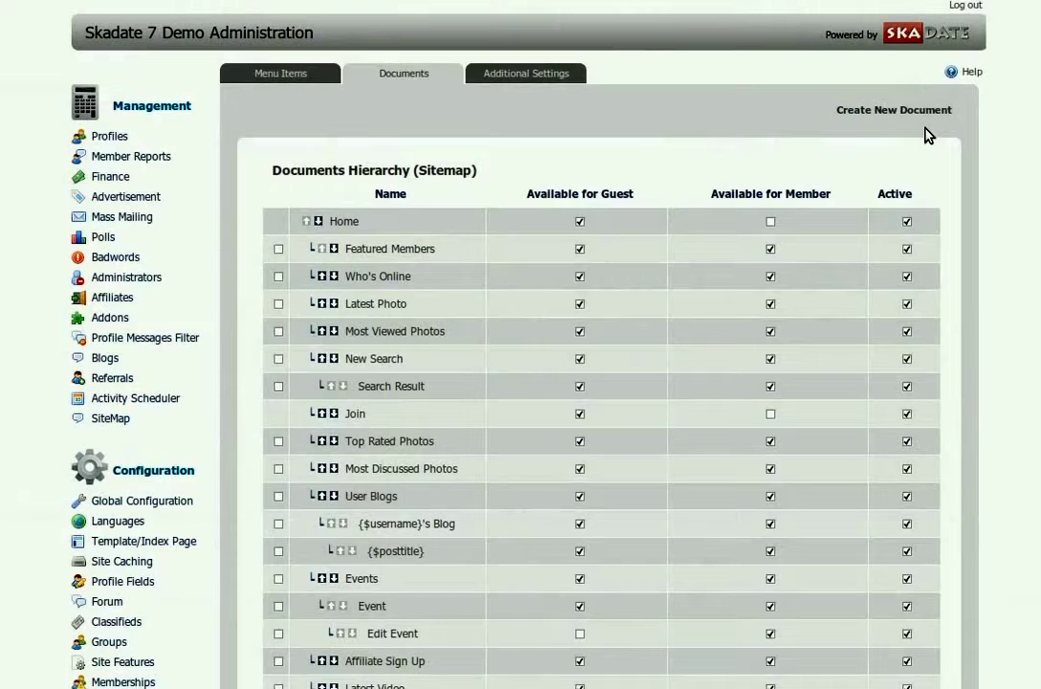
click(914, 111)
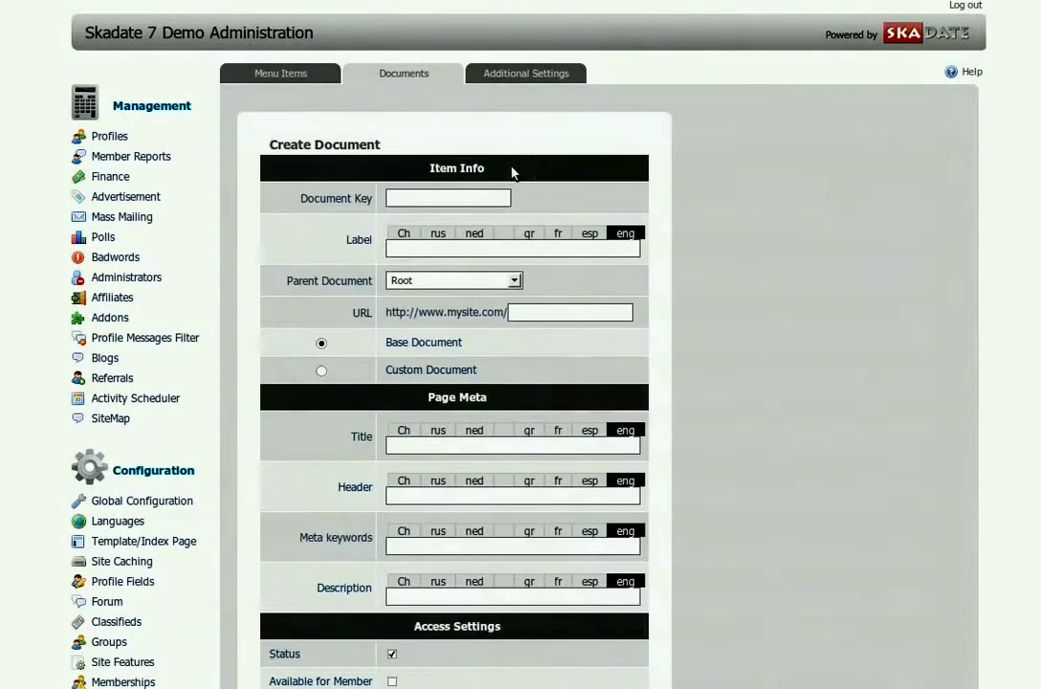
Enter document key new_page and label New Page.
click(433, 197)
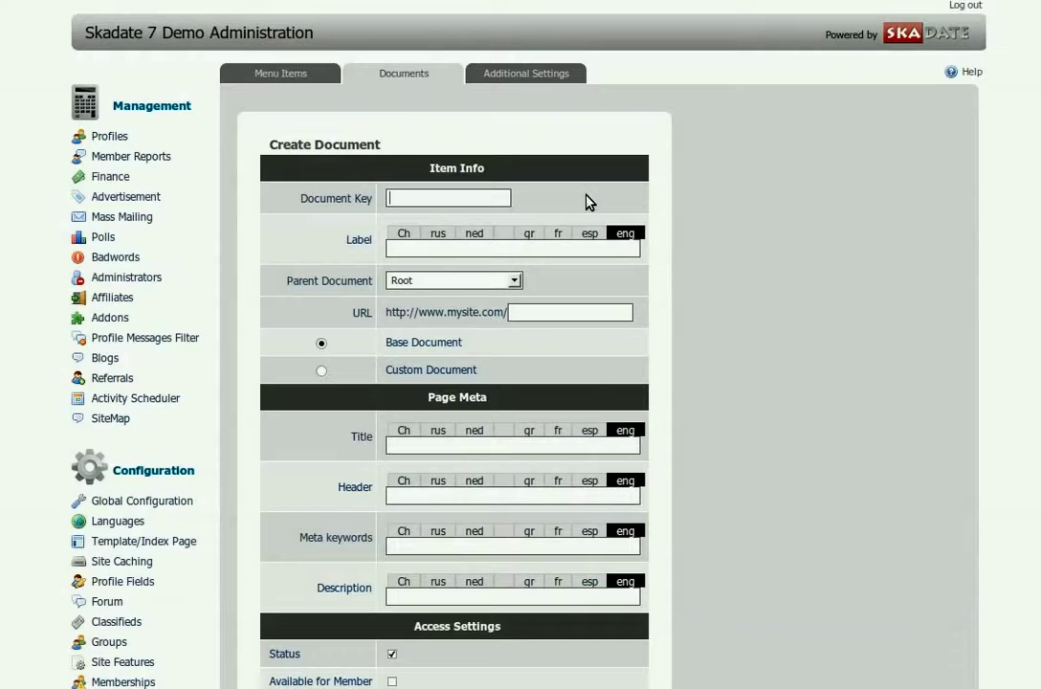
text(.)
text(n)
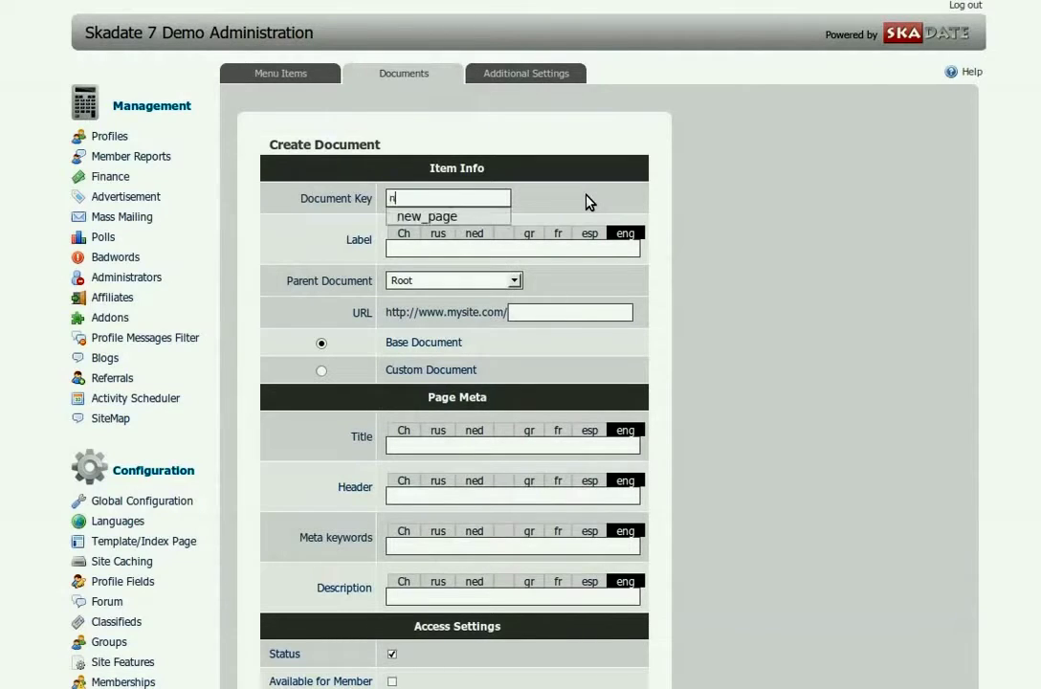
click(458, 218)
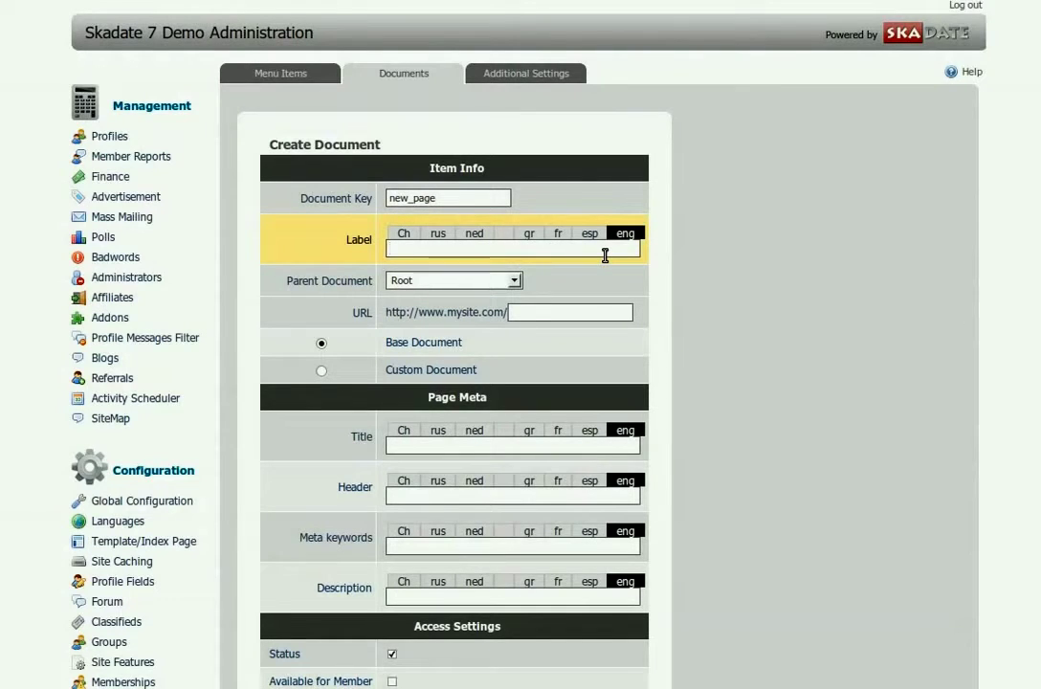
text(N)
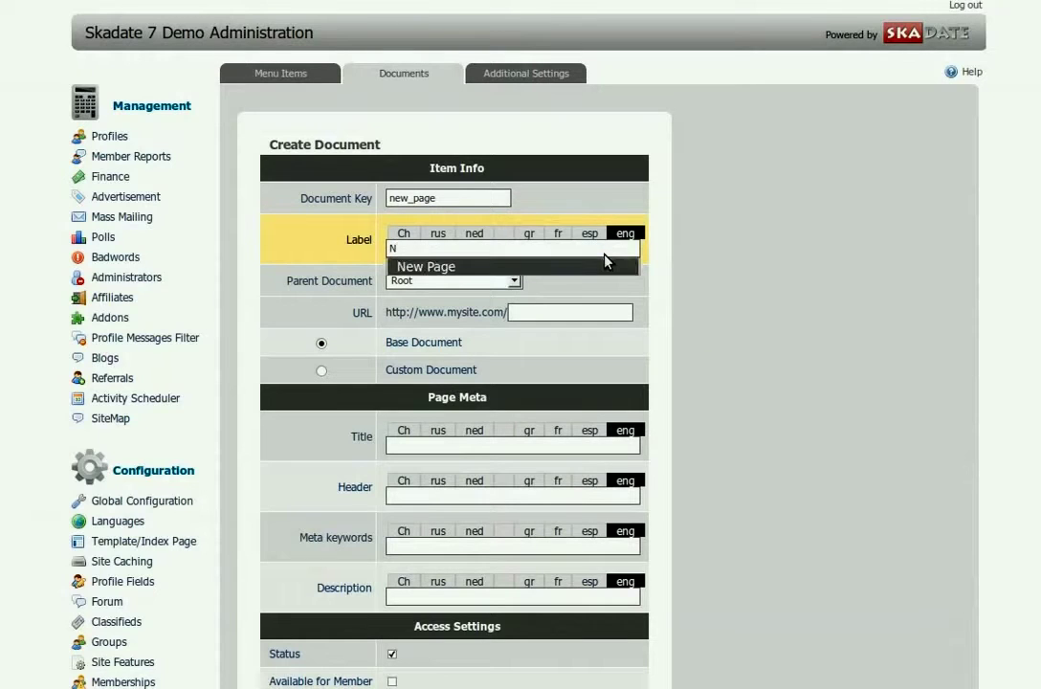
click(607, 262)
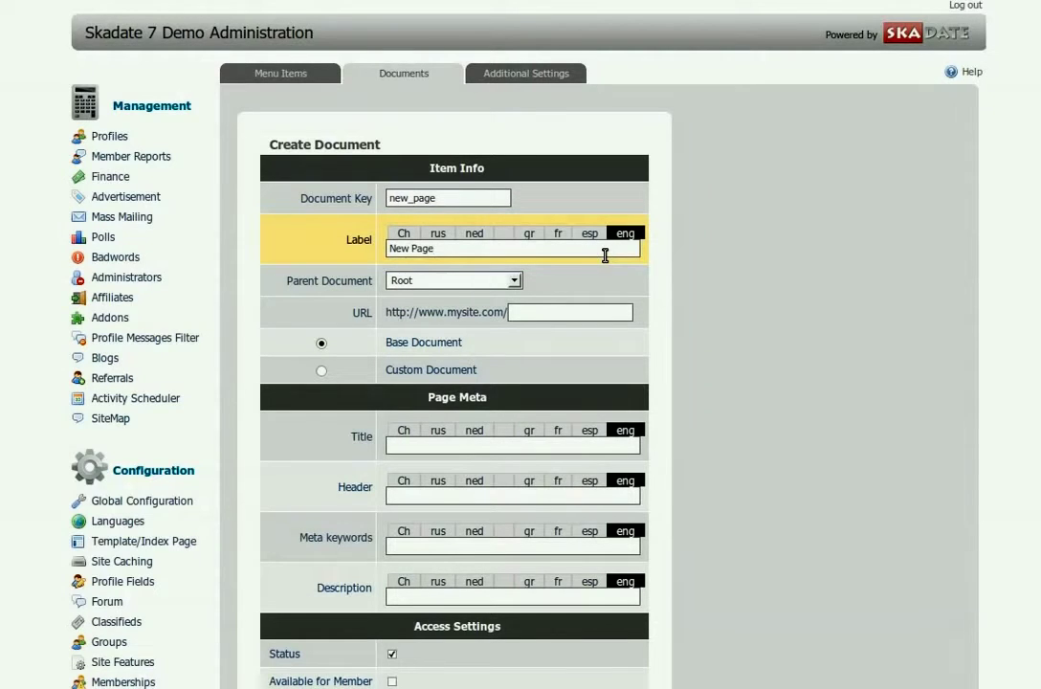
Keep Root as the parent document and set the URL to new_page.php.
click(515, 282)
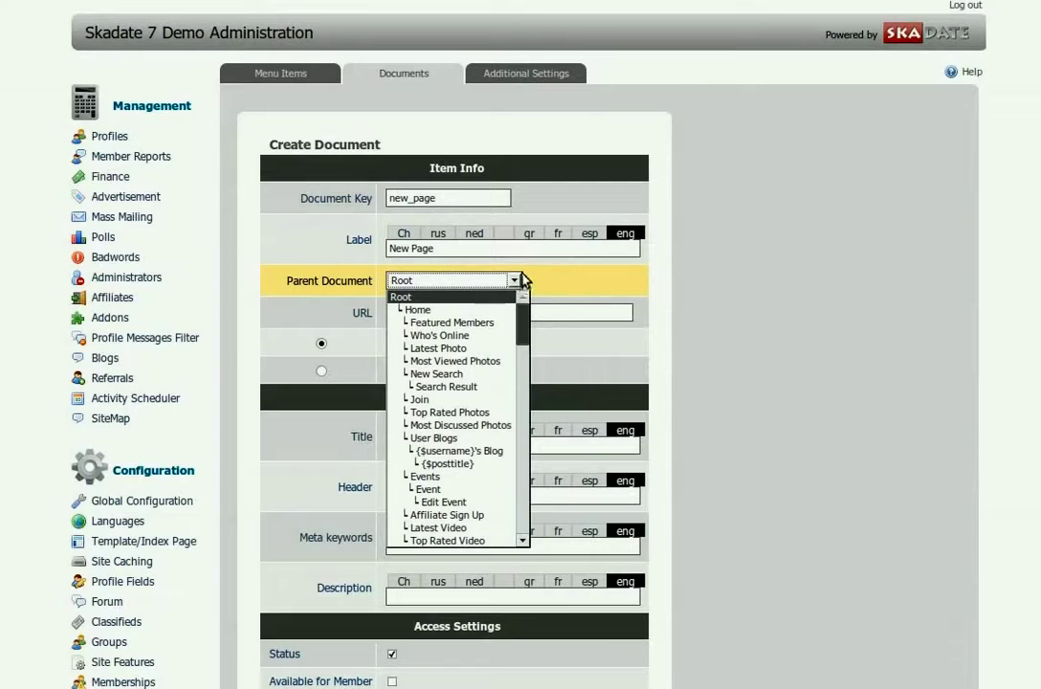
click(445, 298)
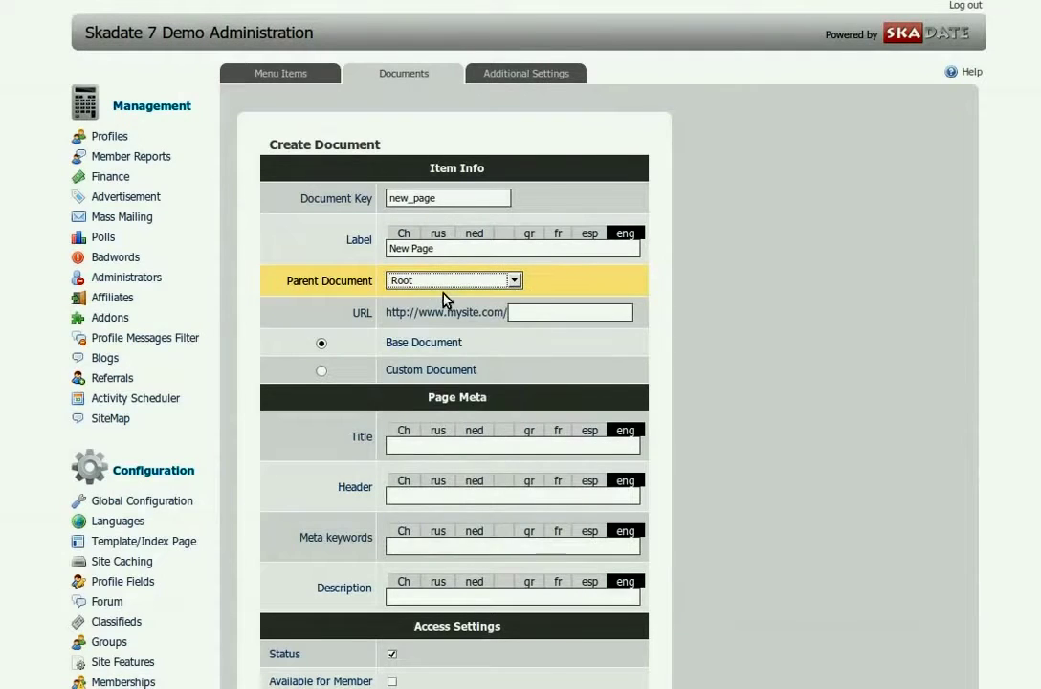
click(519, 312)
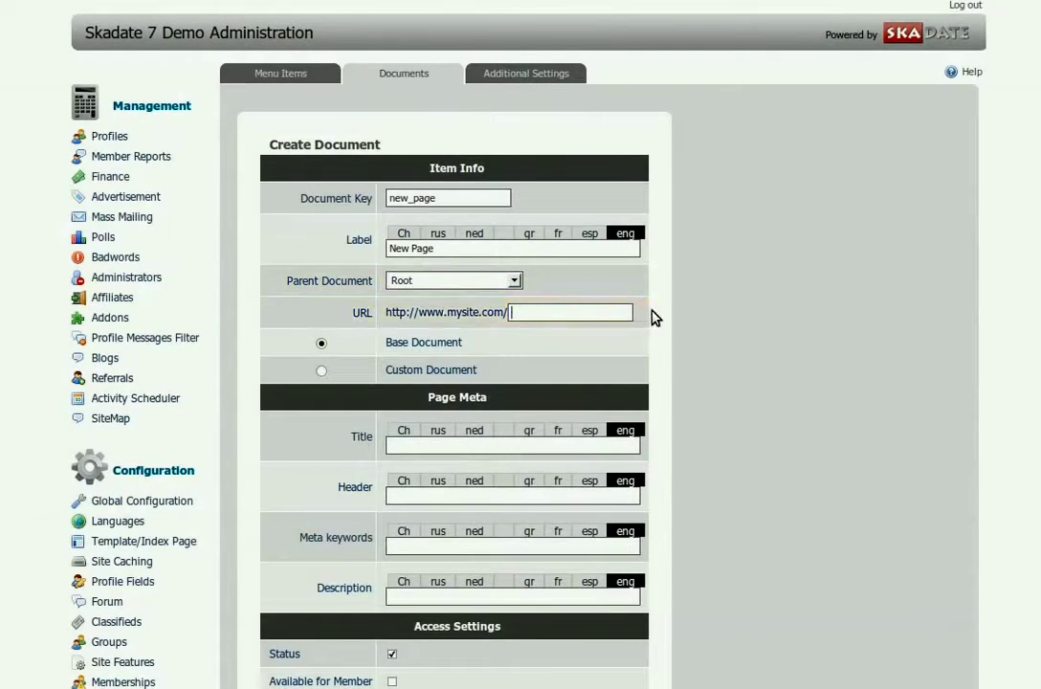
text(new_page.php)
click(596, 332)
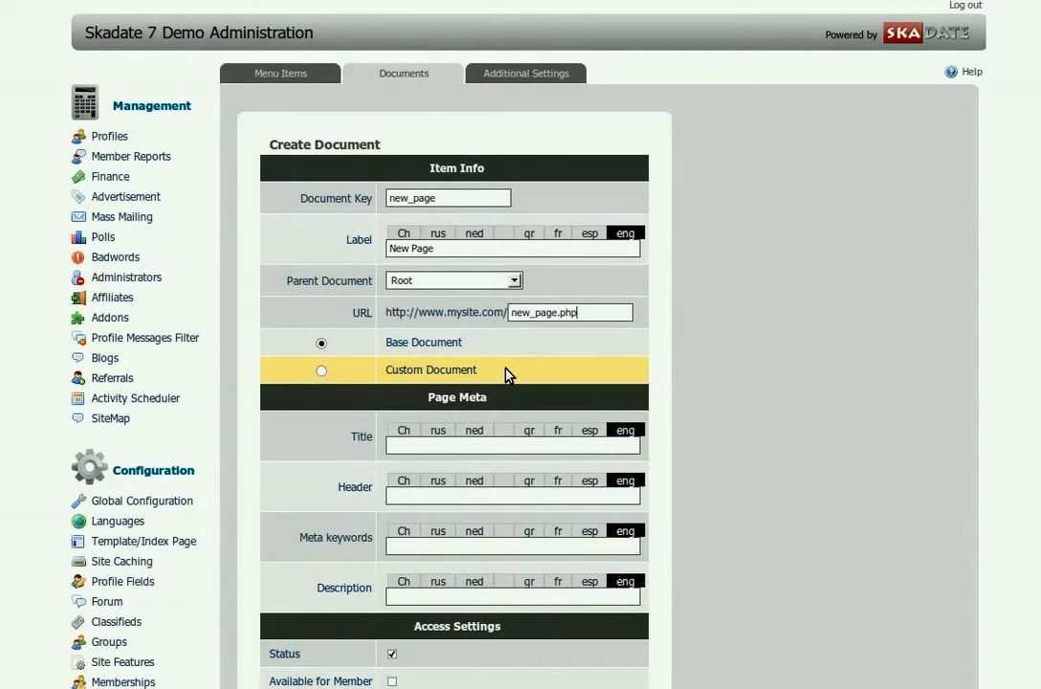
Make it a custom document whose content starts with a bold 'Watch the video here' line.
click(322, 371)
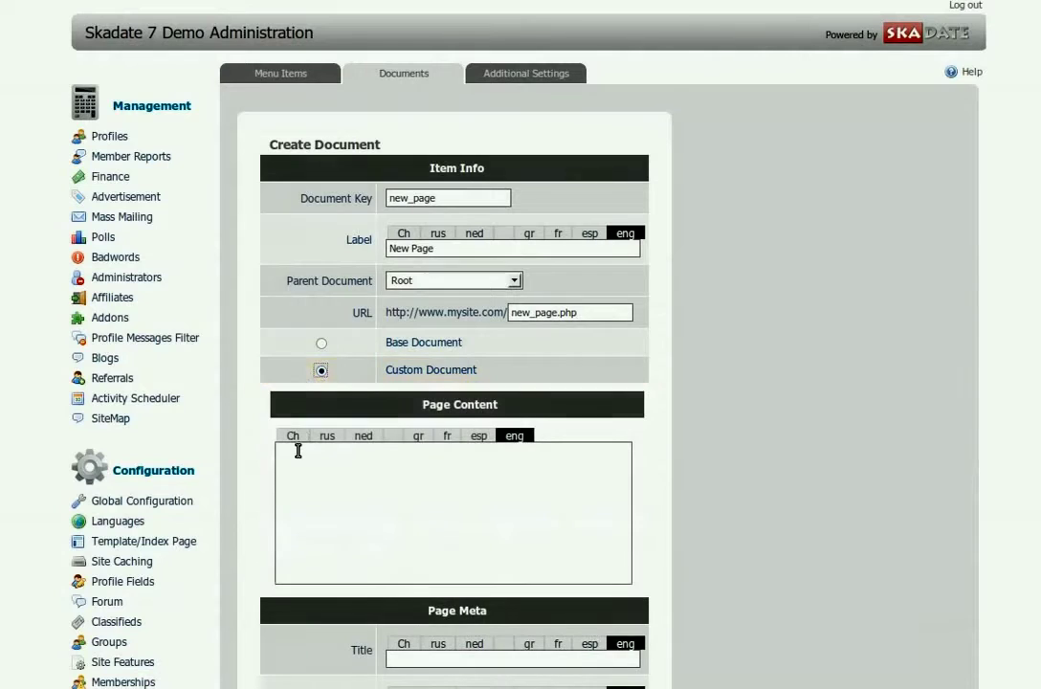
text(Watch the video here)
key(Home)
text(<b>)
key(End)
text(<>)
key(Left)
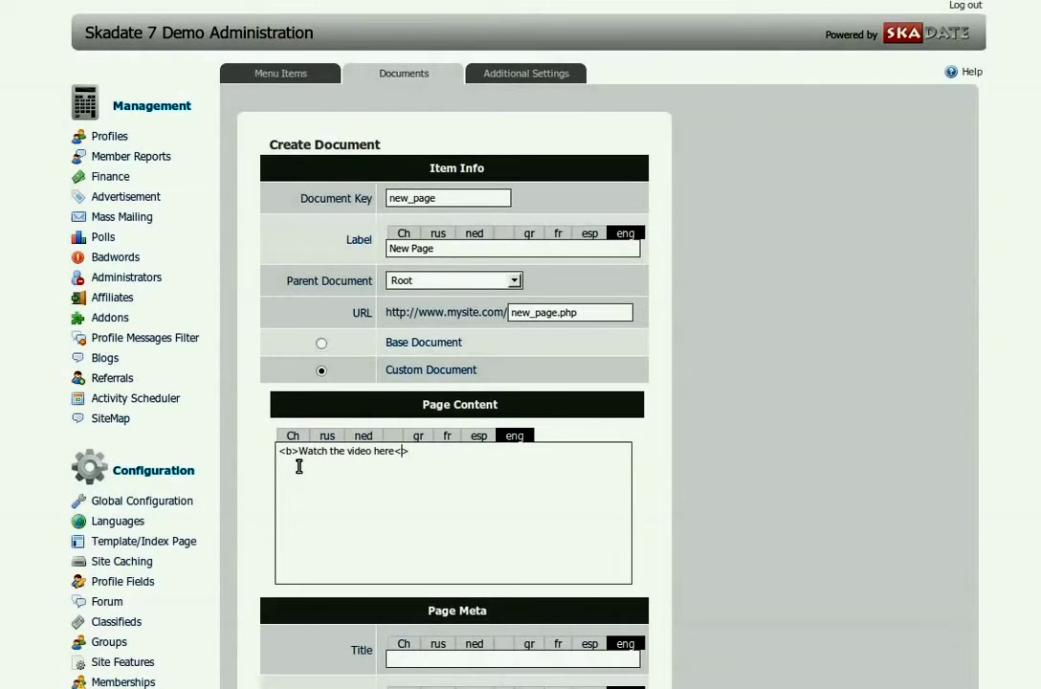
text(/b)
key(End)
Add a <br> line break and paste the YouTube embed code below it.
key(Return)
text(<>)
key(Left)
text(br)
key(Right)
key(Return)
text(<object width="480" height="385"><param name="movie" value="http://www.youtube.com/v/8gNcuJpCtE8&hl=en_US&fs=1&"></param><param name="allowFullScreen" value="true"></param><param name="allowscriptaccess" value="always"></param><embed src="http://www.youtube.com/v/8gNcuJpCtE8&hl=en_US&fs=1&" type="application/x-shockwave-flash" allowscriptaccess="always" allowfullscreen="true" width="480" height="385"></embed></object>)
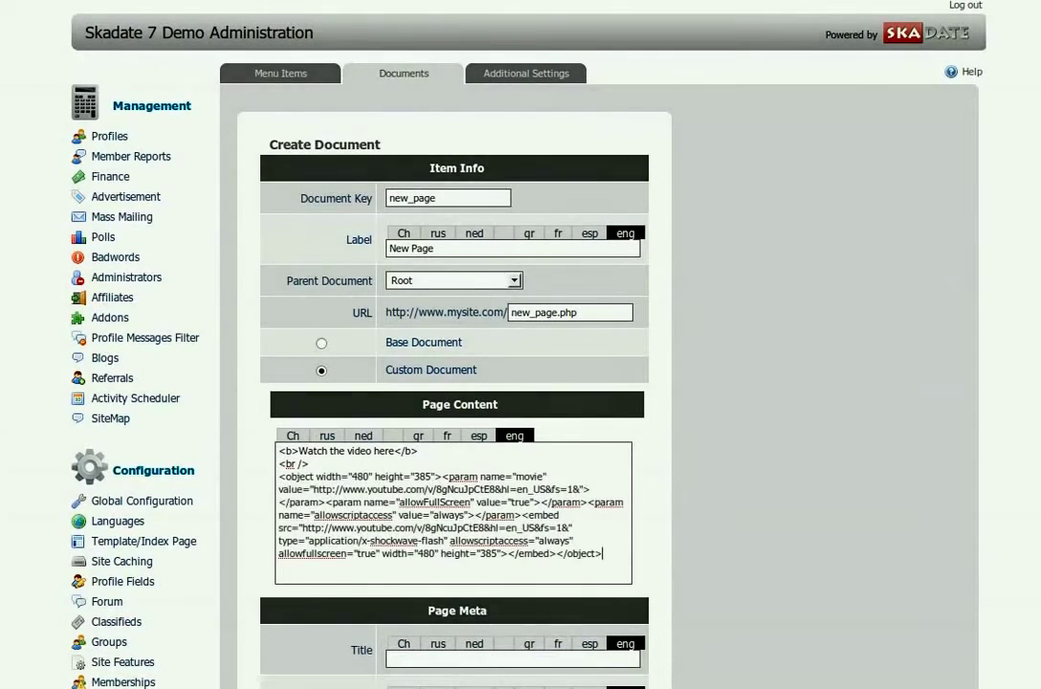
Set the page title to New Page and the header to 'Watch SkaDate video'.
scroll(699, 437, down, 3)
click(426, 394)
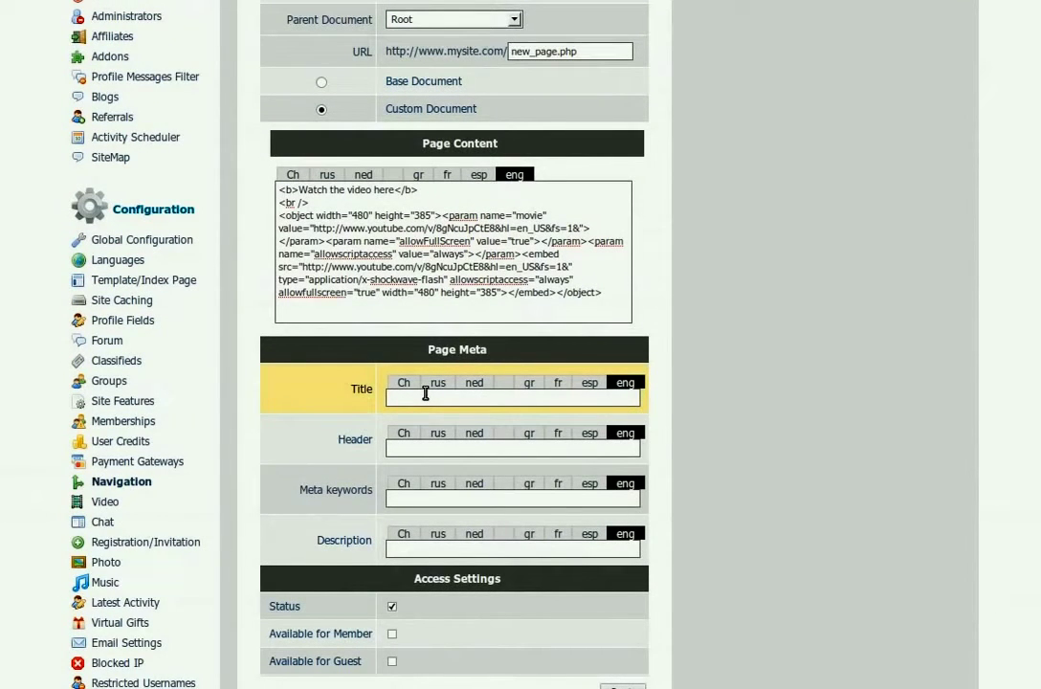
text(N)
key(Down)
key(Return)
key(Tab)
text(W)
key(Down)
key(Return)
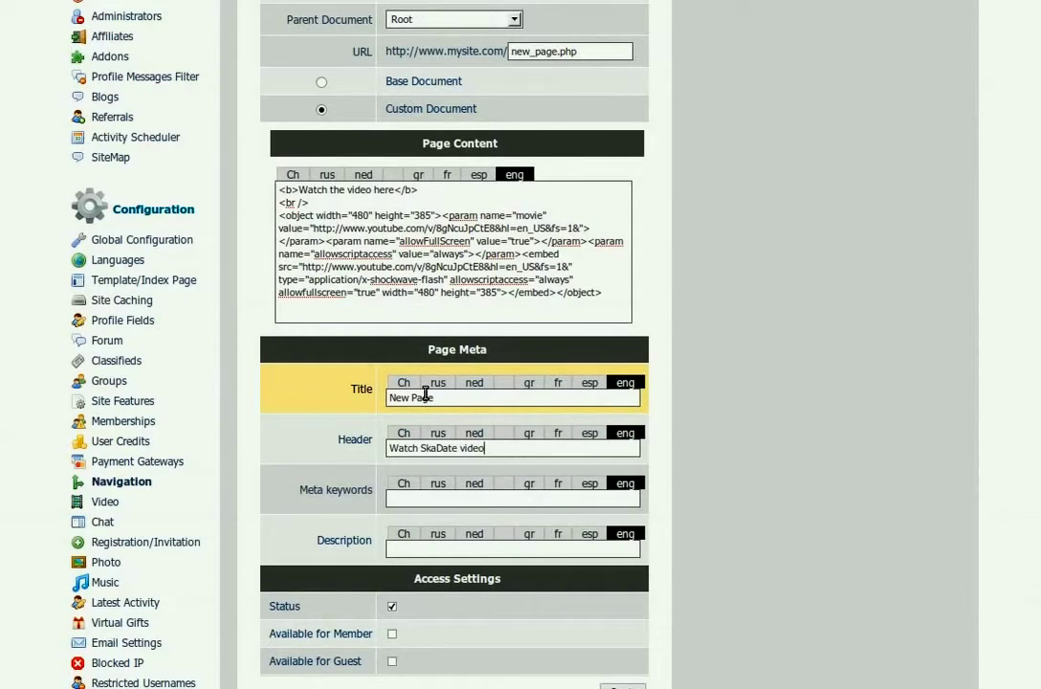
Add meta keywords 'video,skadate' and a description, and allow access for members and guests.
text(v)
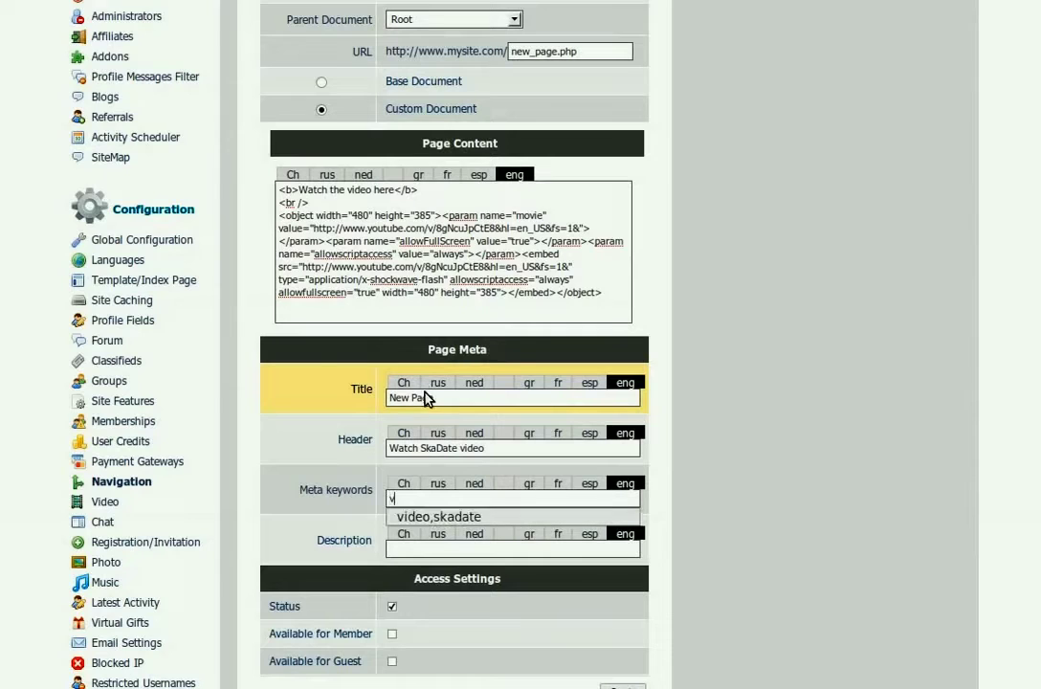
key(Down)
key(Return)
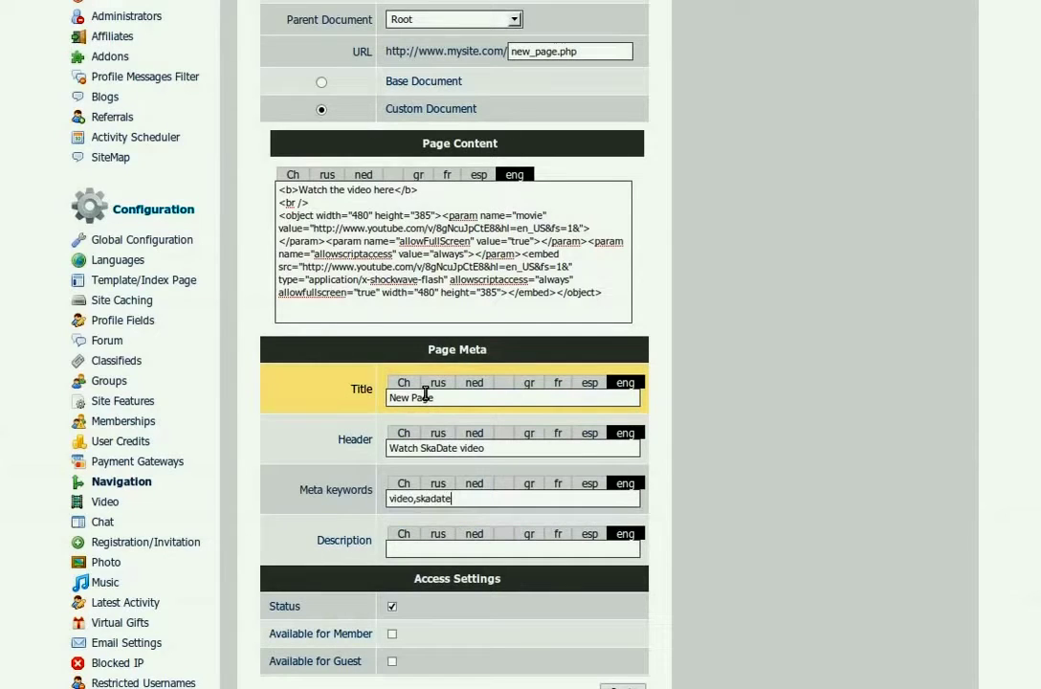
key(Tab)
text(W)
key(Down)
key(Return)
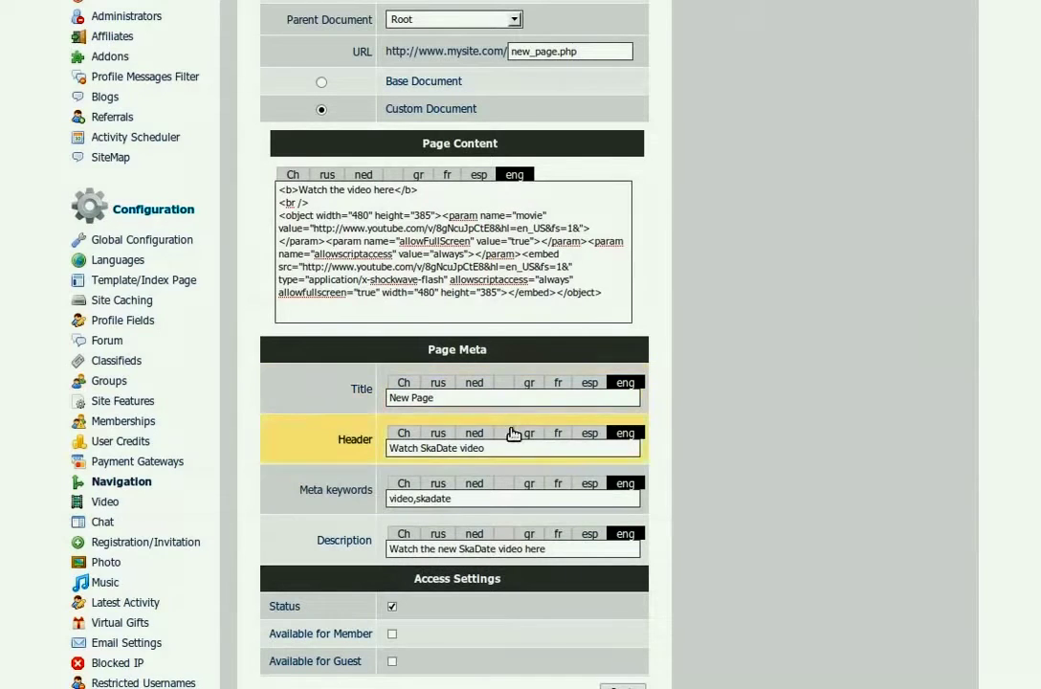
scroll(582, 569, down, 2)
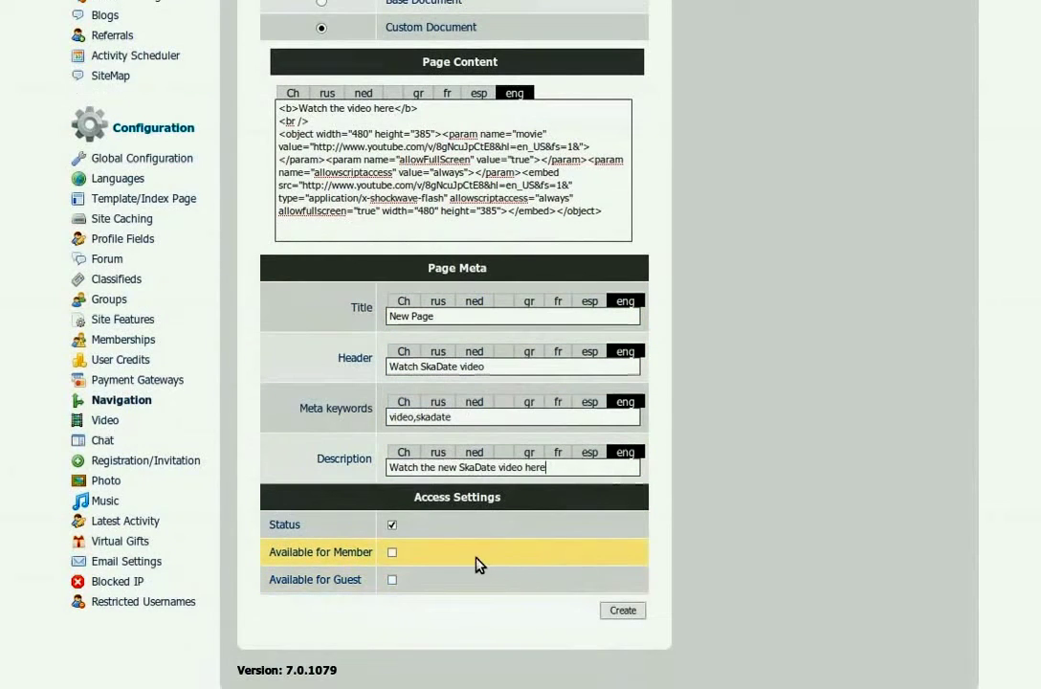
click(392, 554)
click(392, 580)
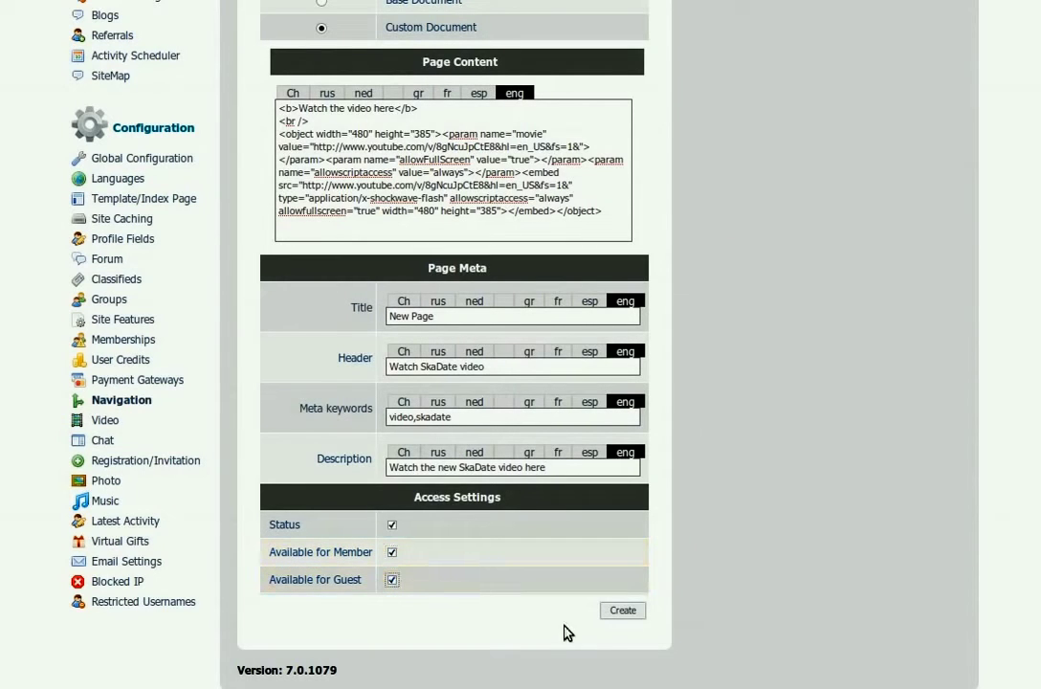
Save the custom document and begin a menu item named new_page, labelled New Page.
click(627, 615)
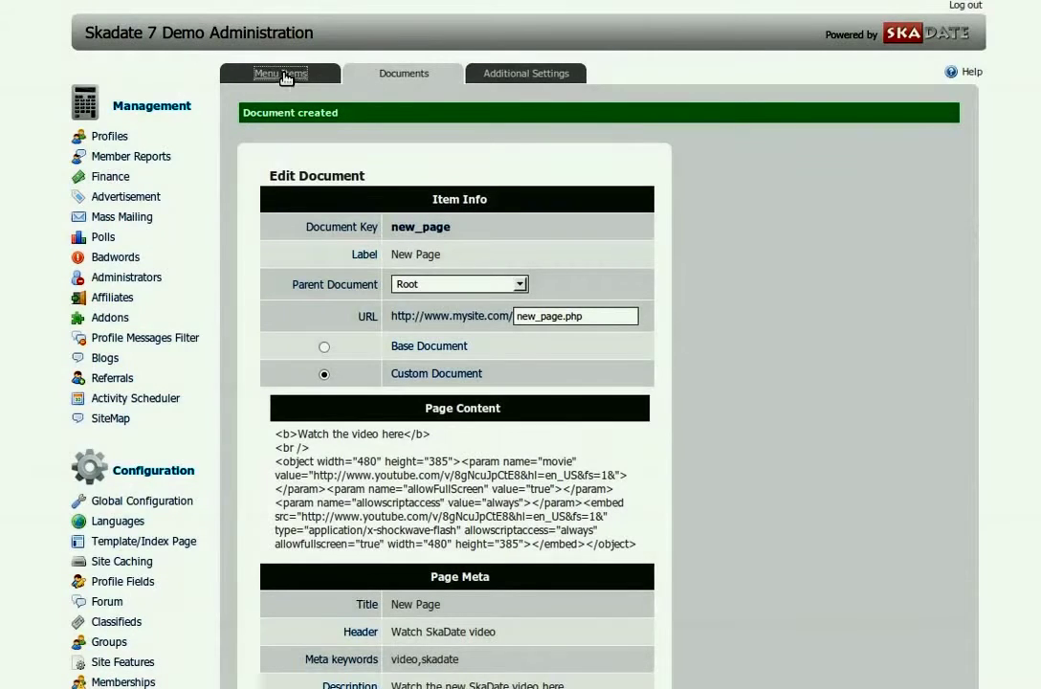
click(285, 74)
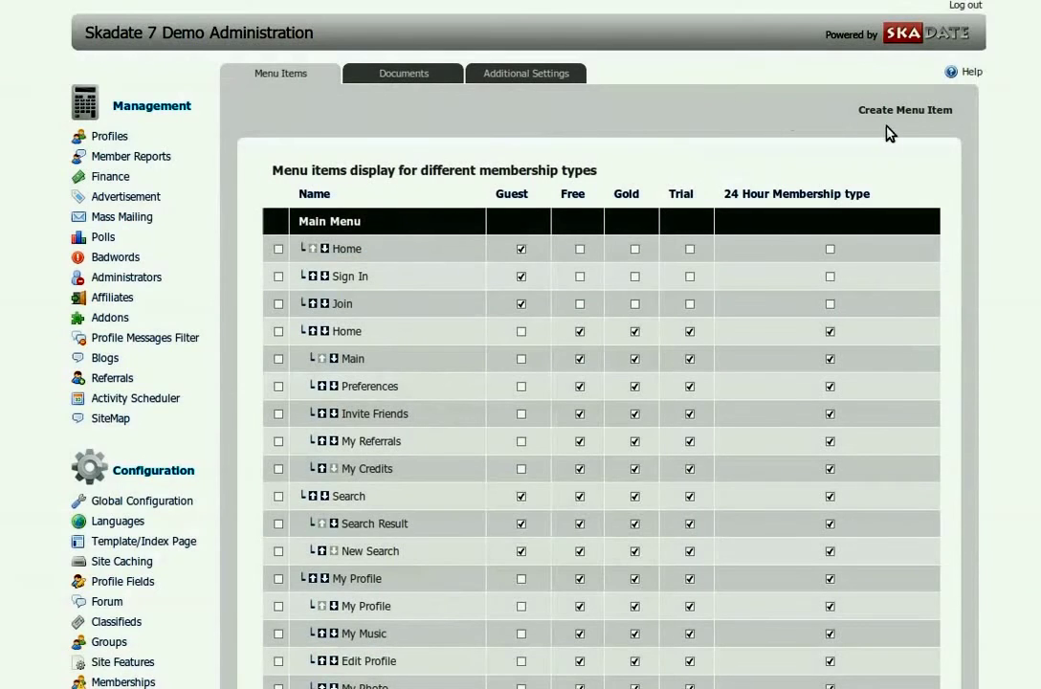
click(895, 111)
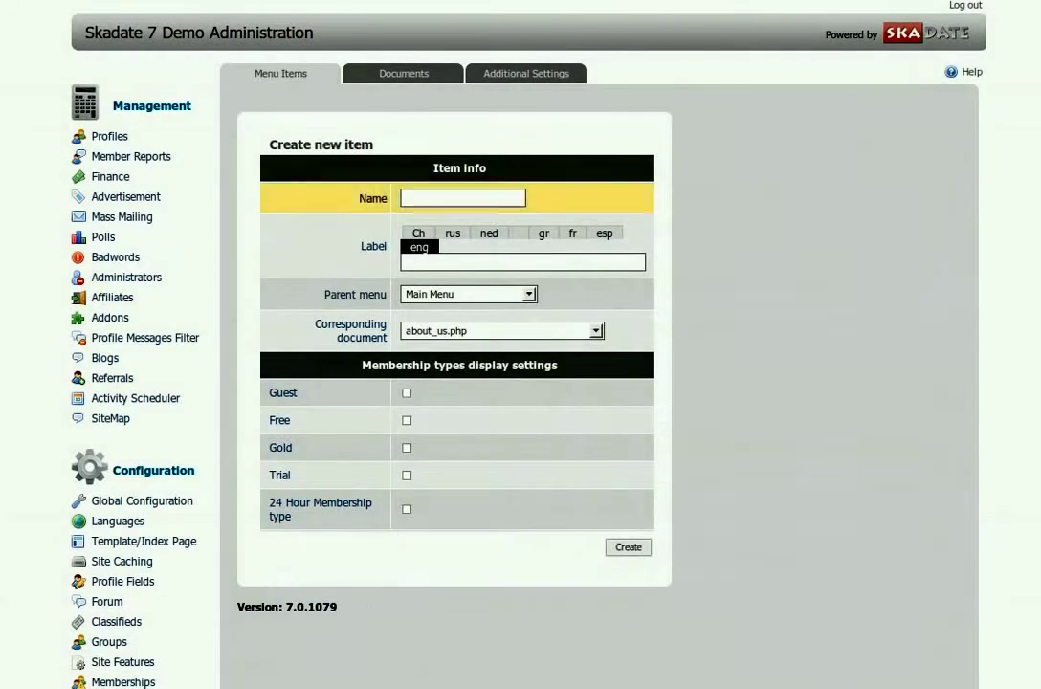
text(n)
click(423, 217)
click(422, 264)
text(N)
key(Down)
key(Return)
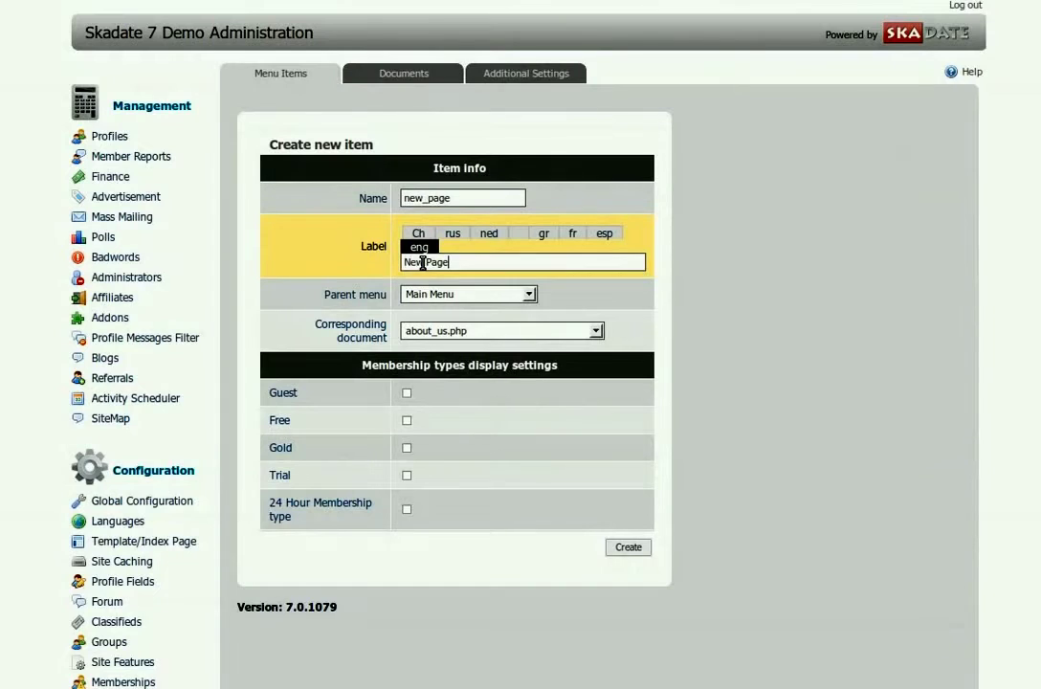
Keep Main Menu as the parent and link the item to new_page.php.
click(526, 297)
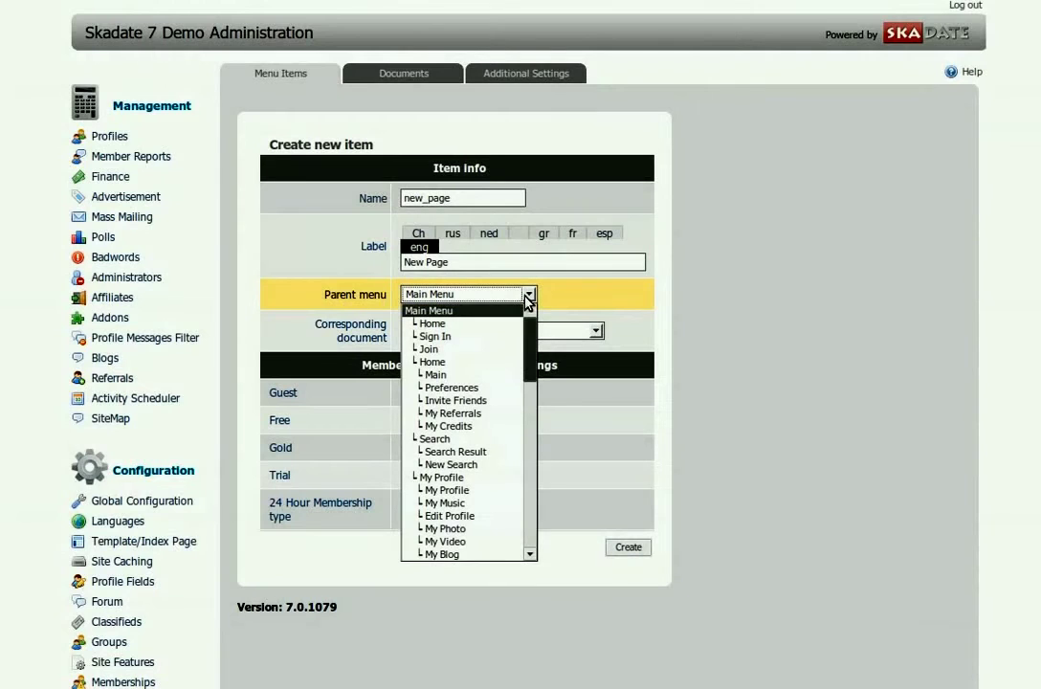
click(525, 298)
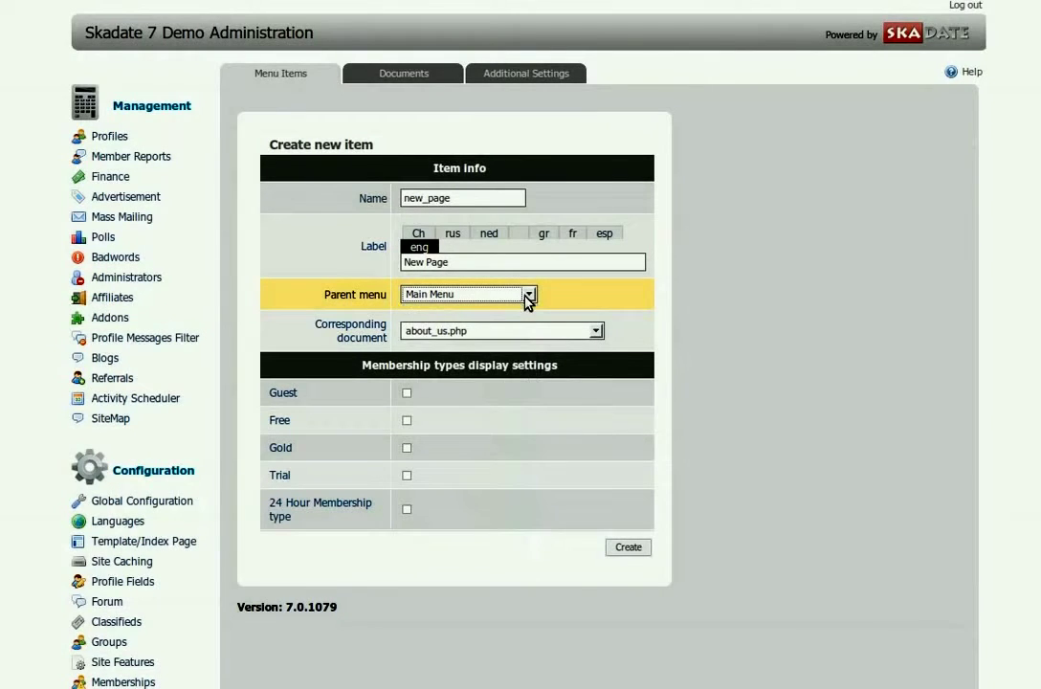
click(596, 333)
drag(597, 347, 595, 562)
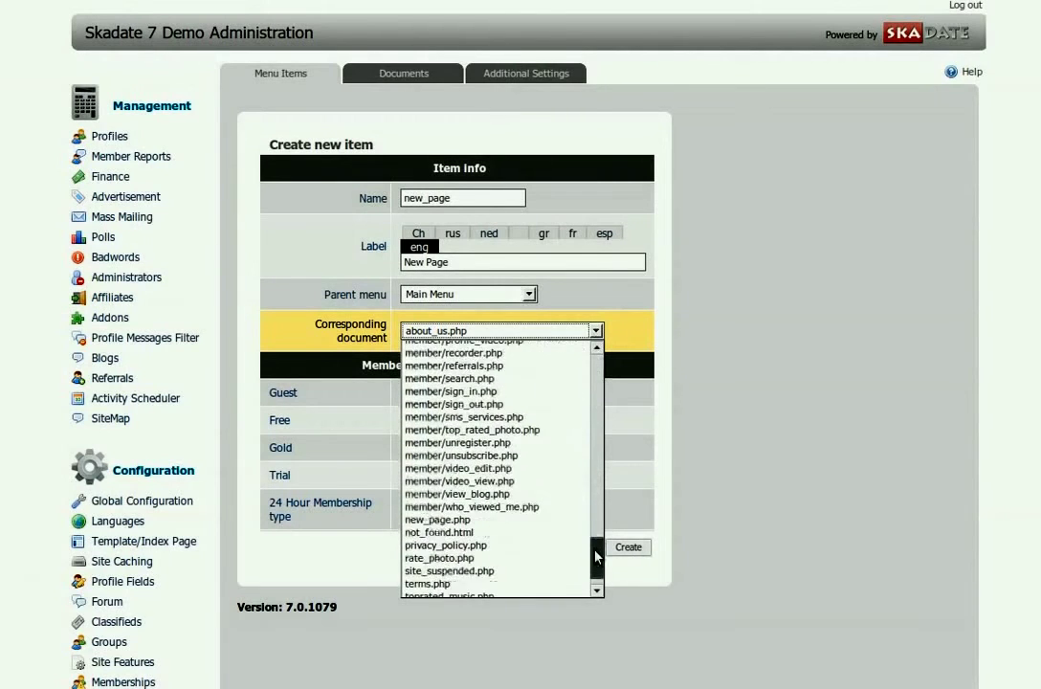
click(449, 491)
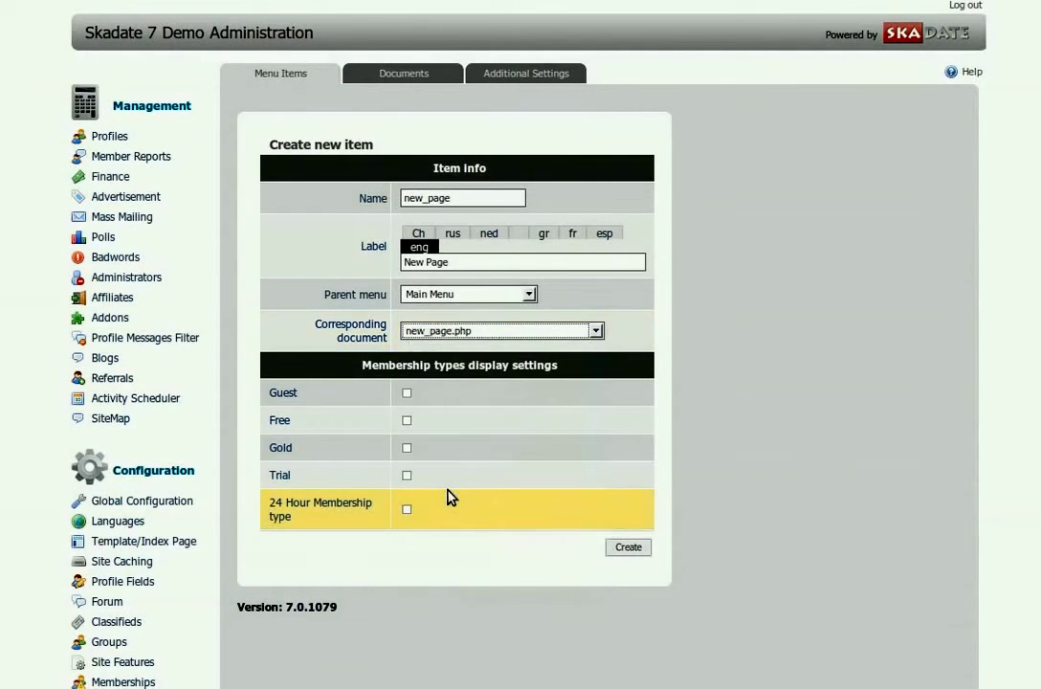
Show the item to guests and Free, Gold, Trial and 24 Hour members, then create it.
click(406, 394)
click(407, 420)
click(407, 448)
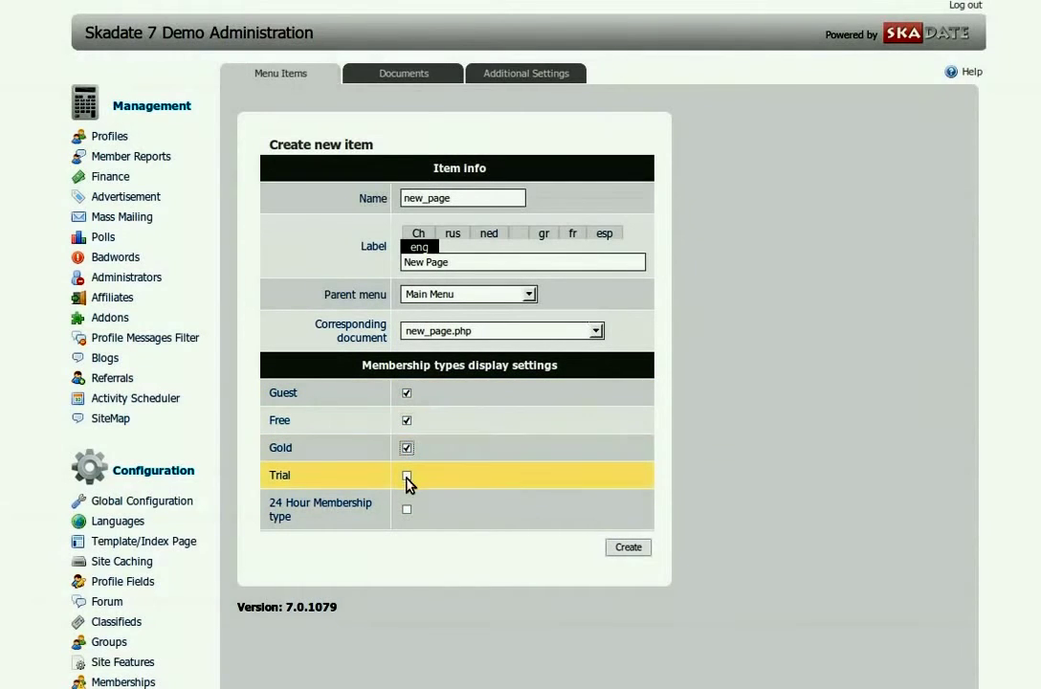
click(407, 475)
click(406, 510)
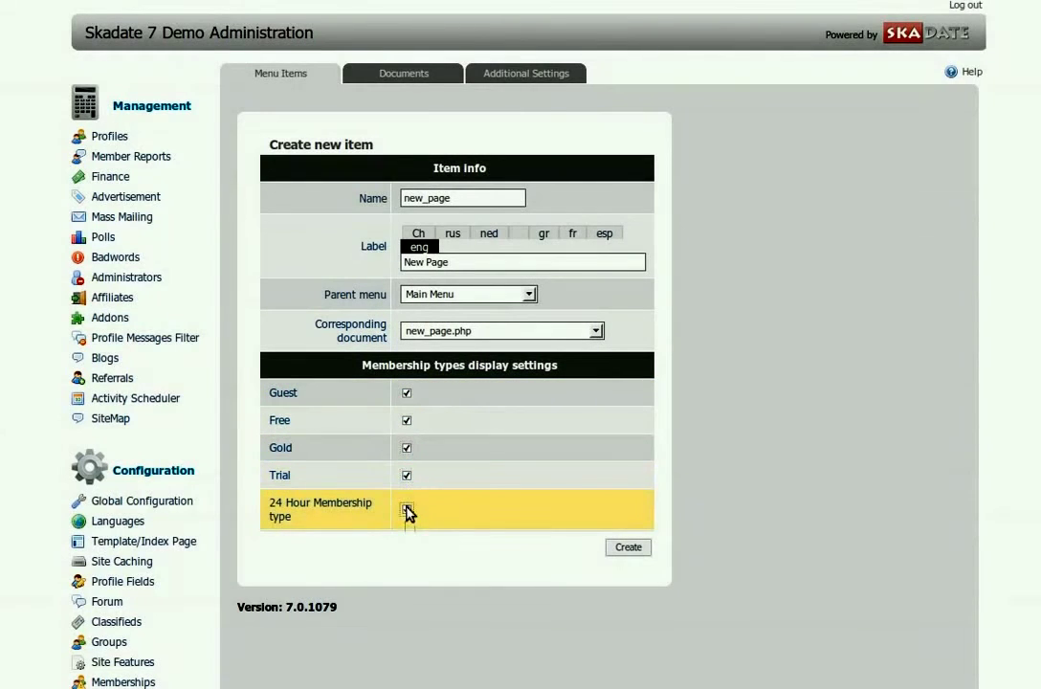
click(637, 552)
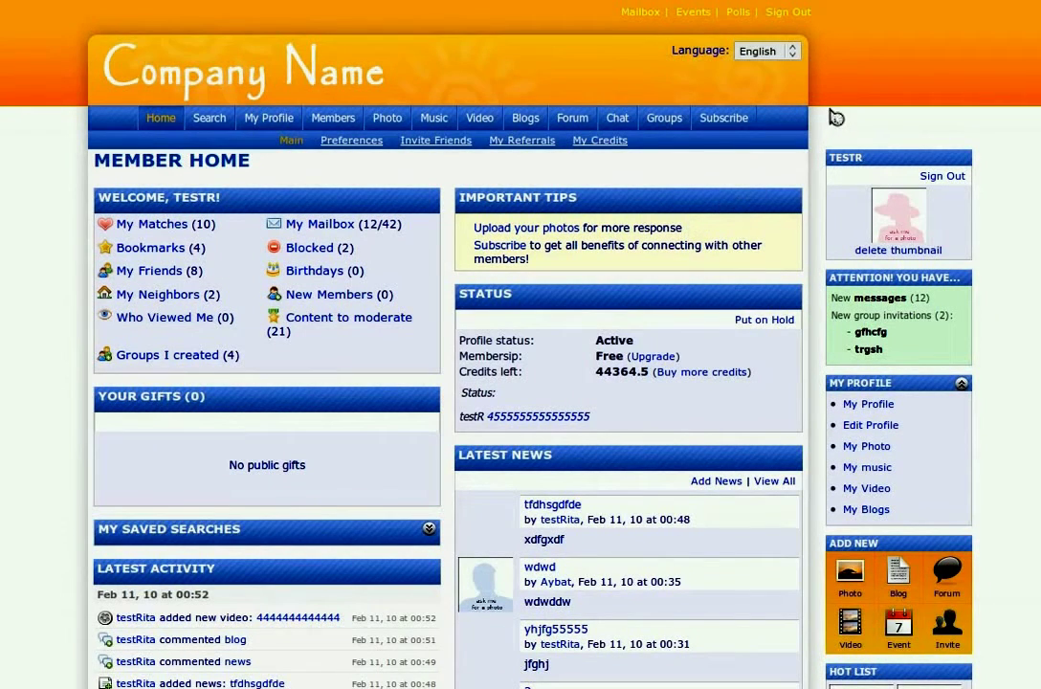
Reload the site and open New Page from the main menu to view the video page.
key(F5)
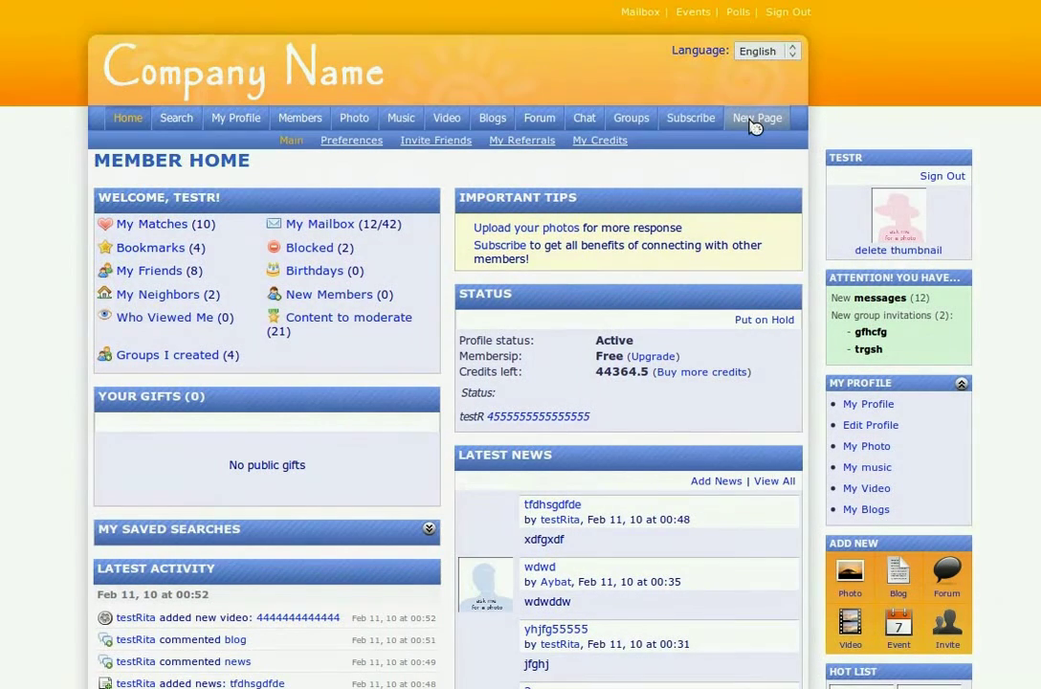
click(754, 123)
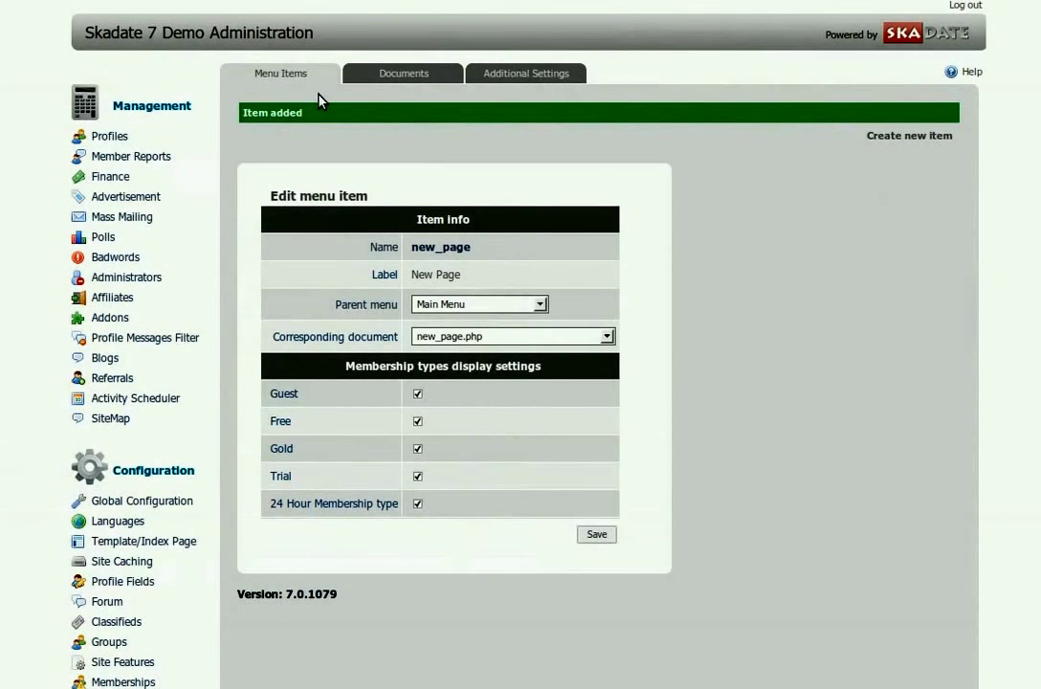
In Menu Items, move the New Page item up one place, ahead of Subscribe.
click(282, 74)
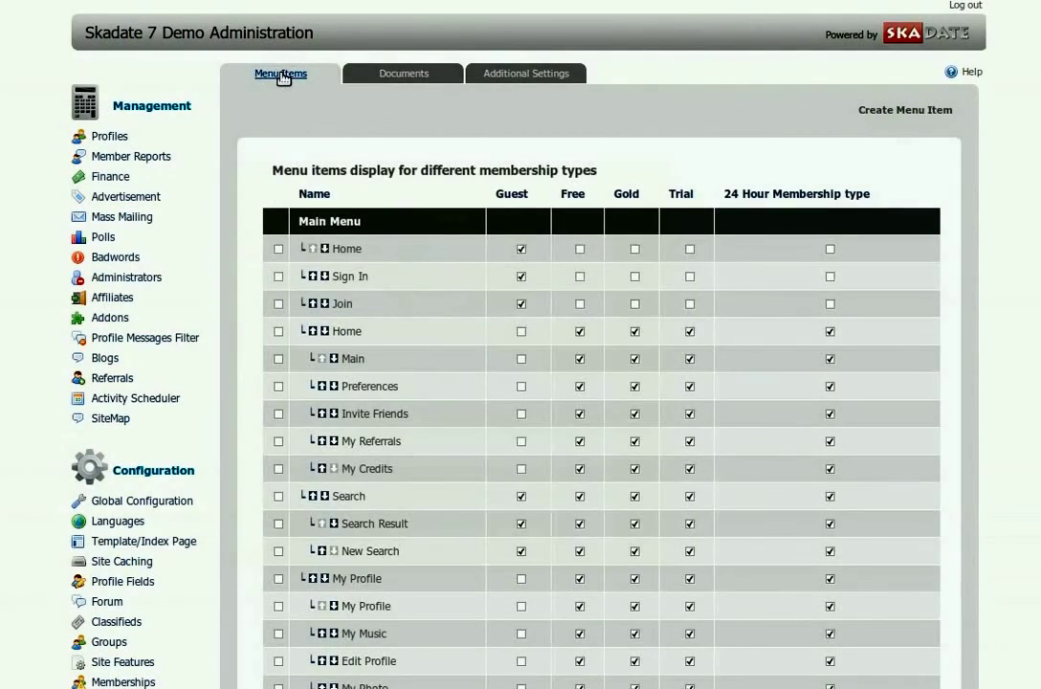
scroll(500, 481, down, 2)
scroll(500, 482, down, 5)
scroll(500, 482, down, 3)
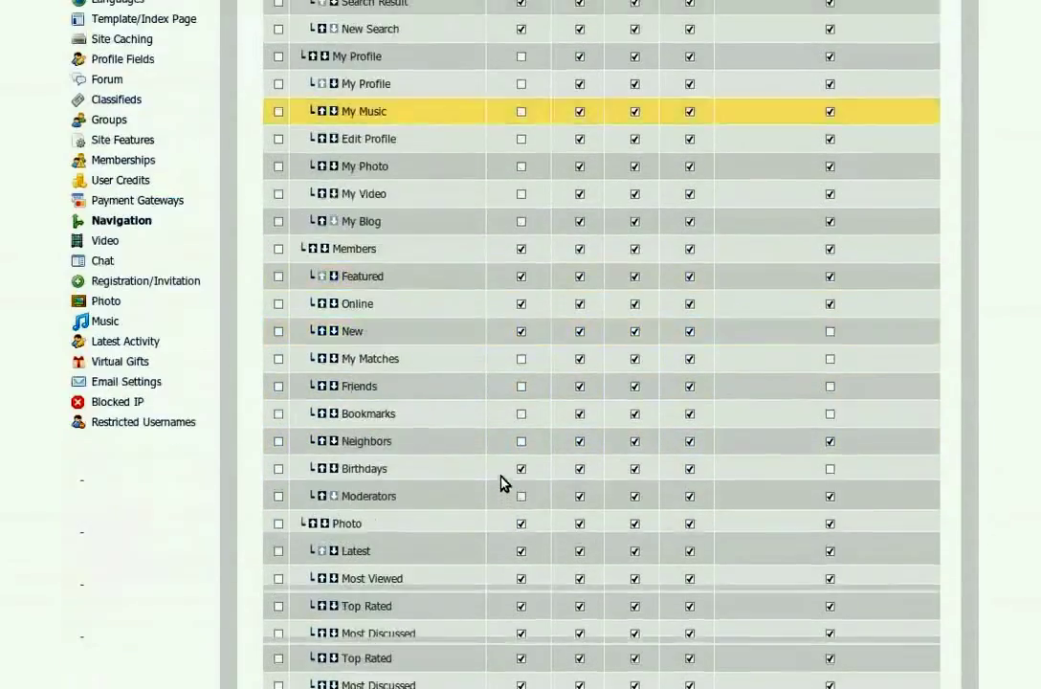
scroll(499, 481, down, 12)
scroll(486, 509, down, 1)
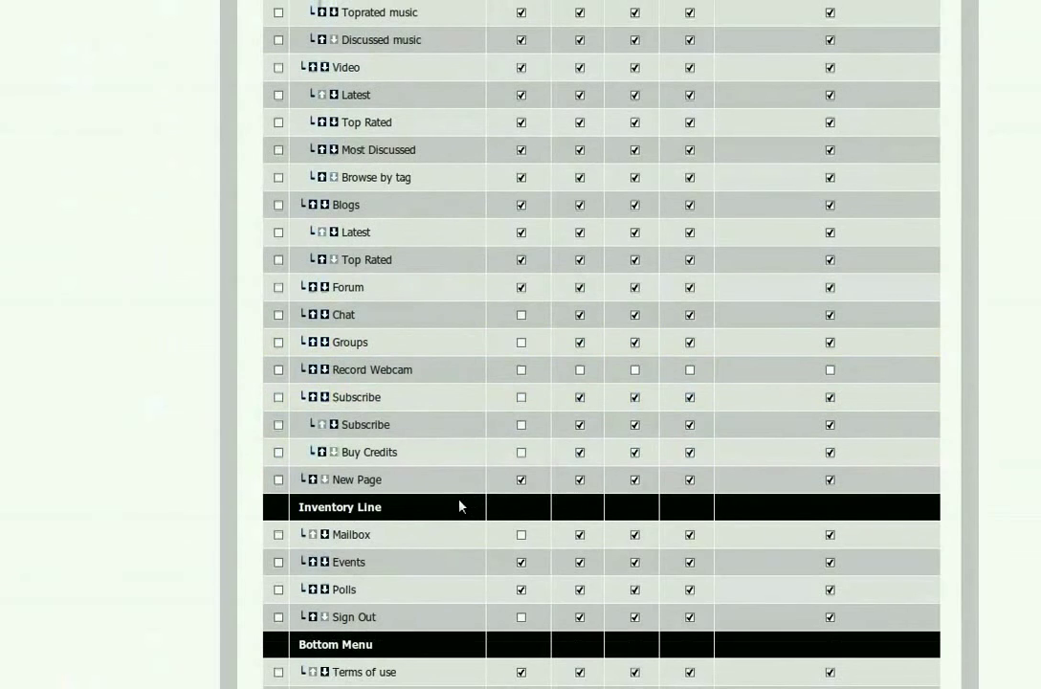
click(313, 481)
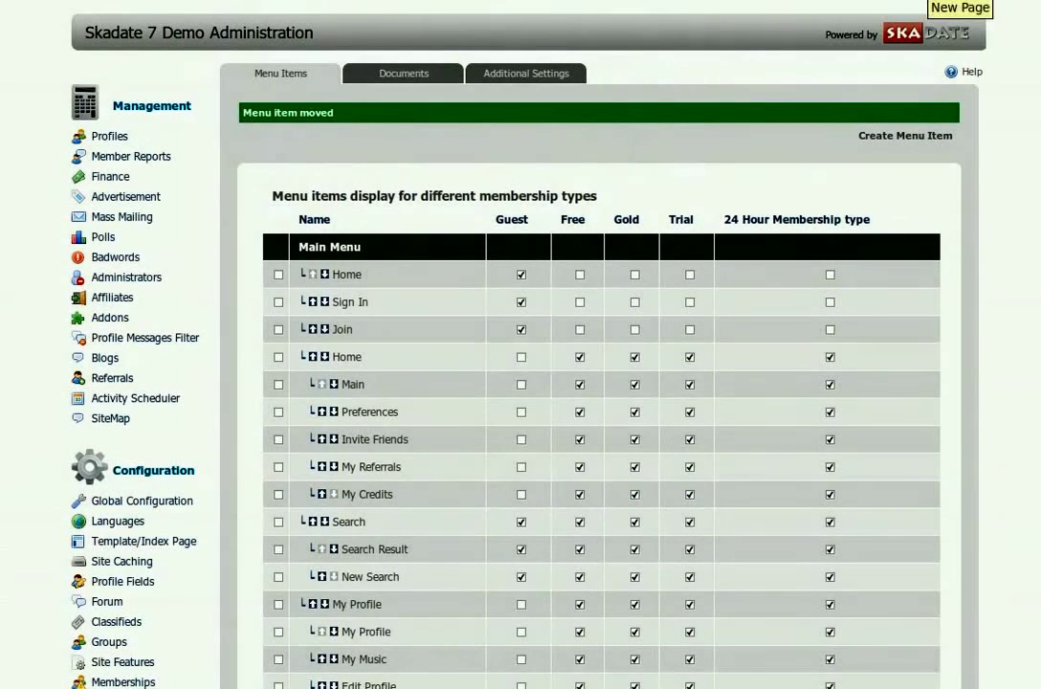
Return to the site's Watch SkaDate video page to check New Page's menu position.
click(804, 2)
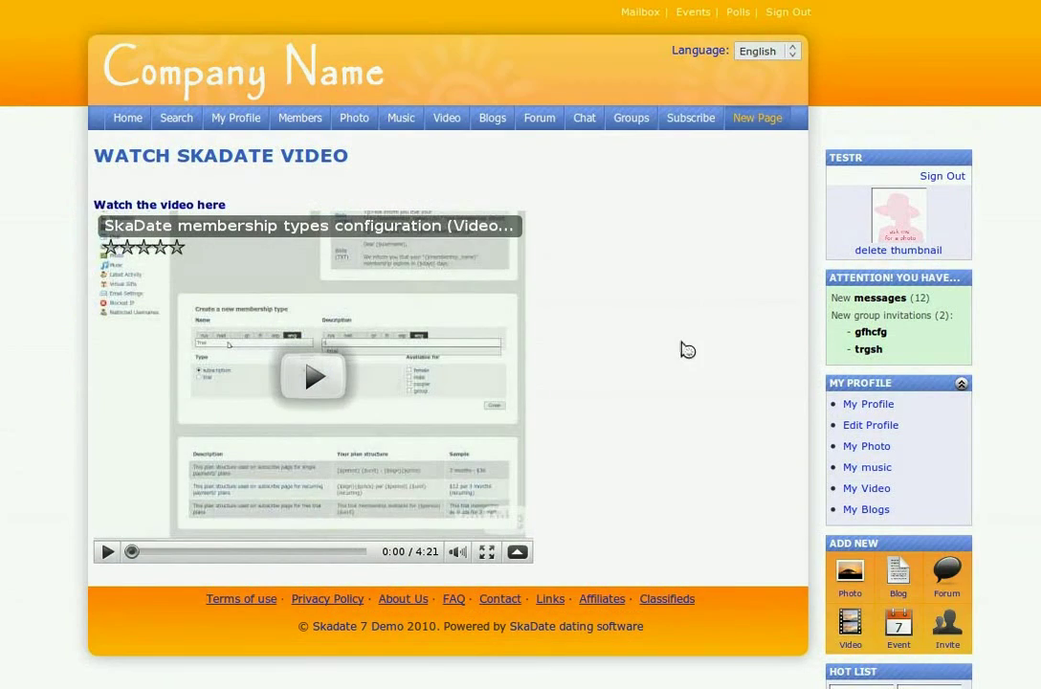